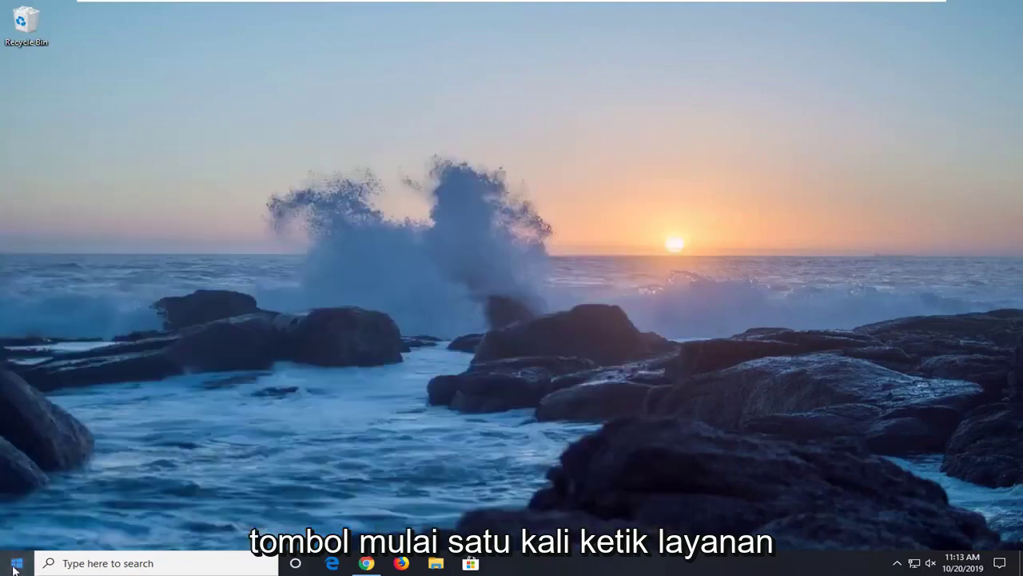
- Launch the Services app by searching Start for 'services'
click(16, 563)
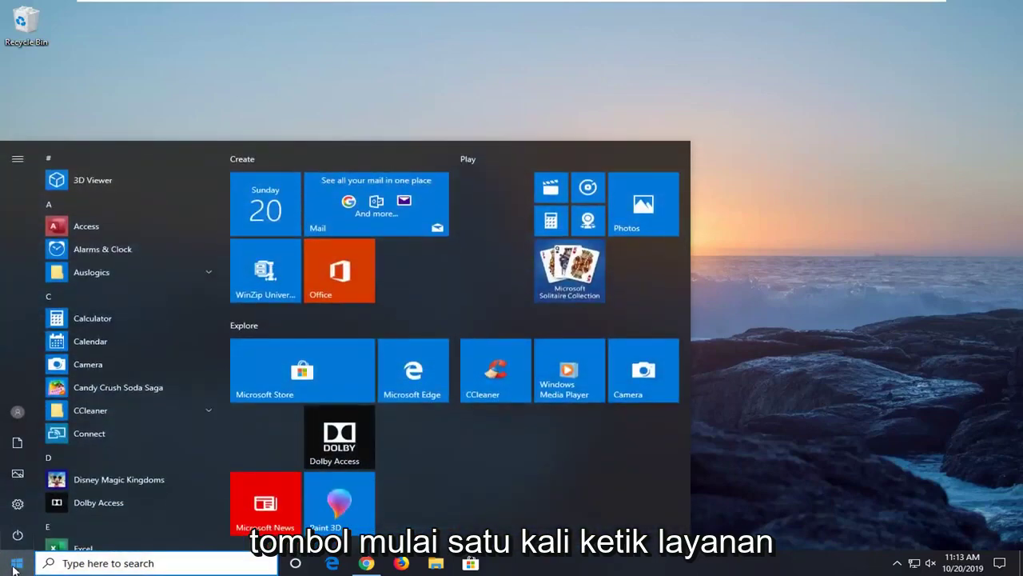
text(services)
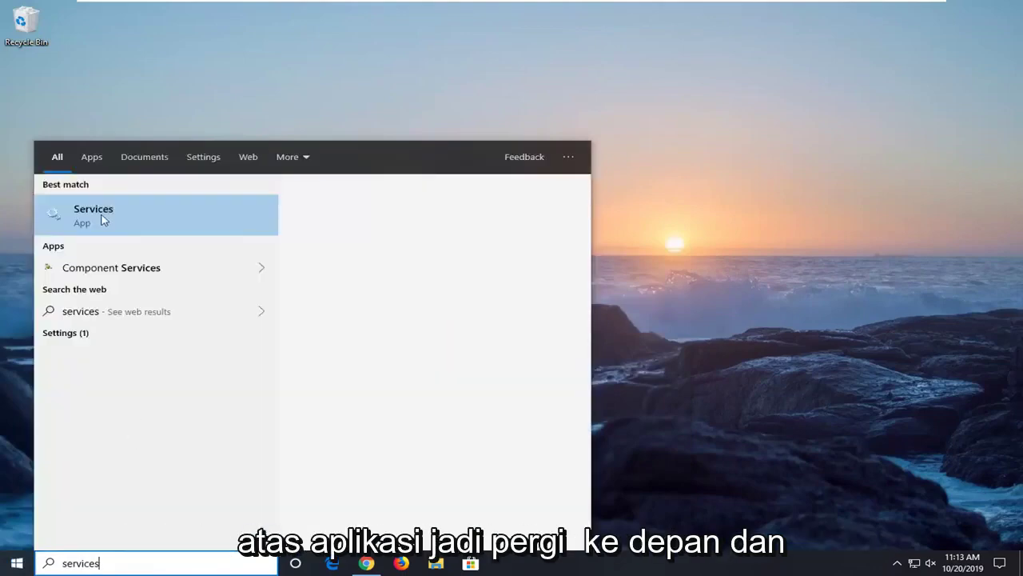
click(102, 220)
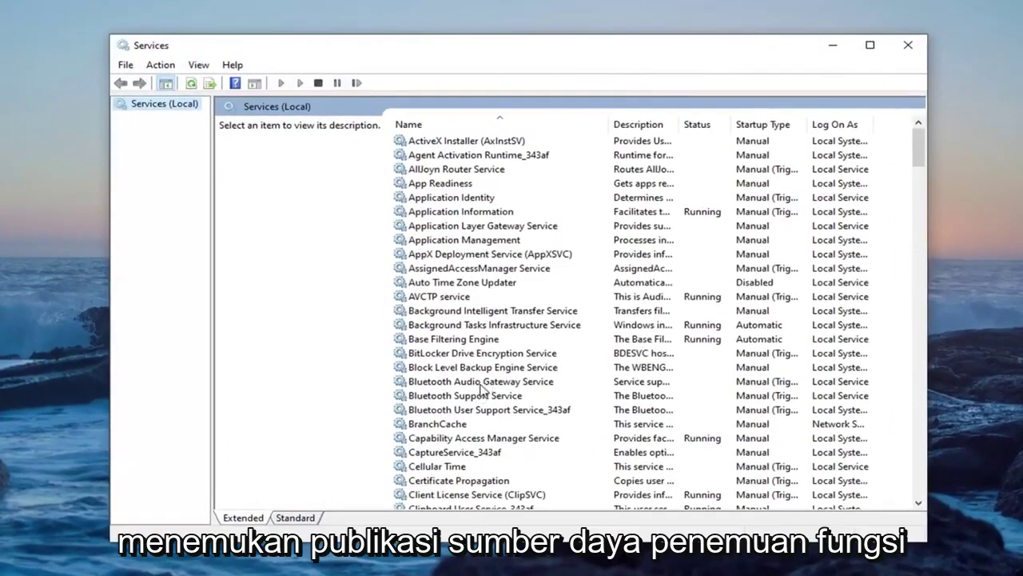
- Scroll the services list and select Function Discovery Resource Publication
click(483, 370)
scroll(479, 384, down, 19)
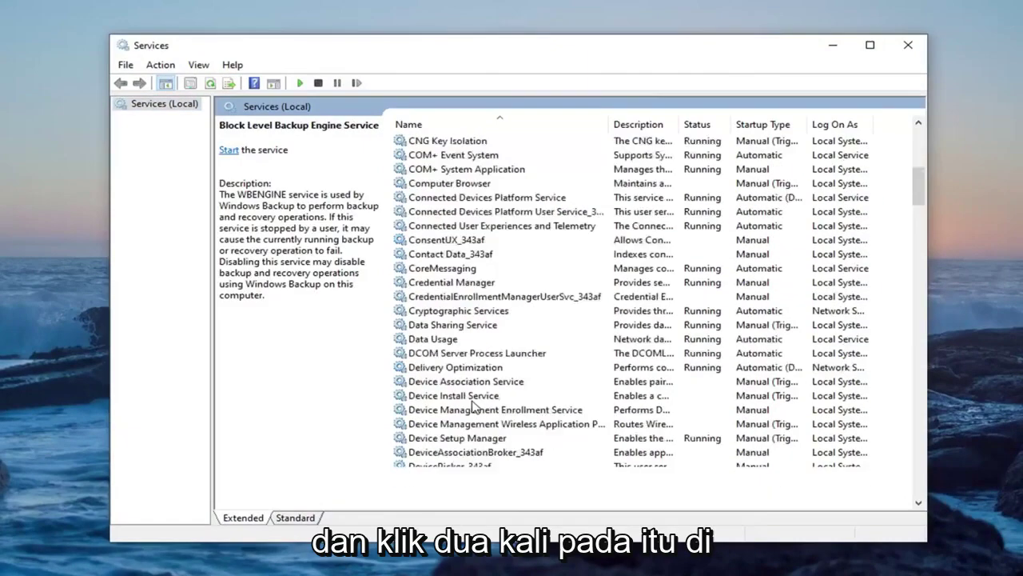
click(471, 410)
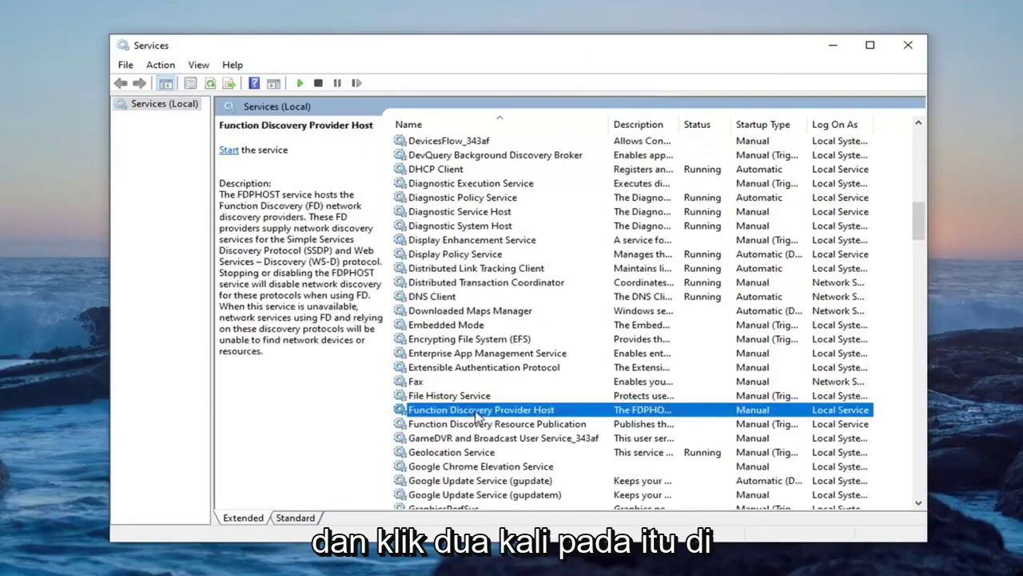
click(475, 424)
- Set Function Discovery Resource Publication to Automatic startup, start it, and apply with OK
double_click(459, 428)
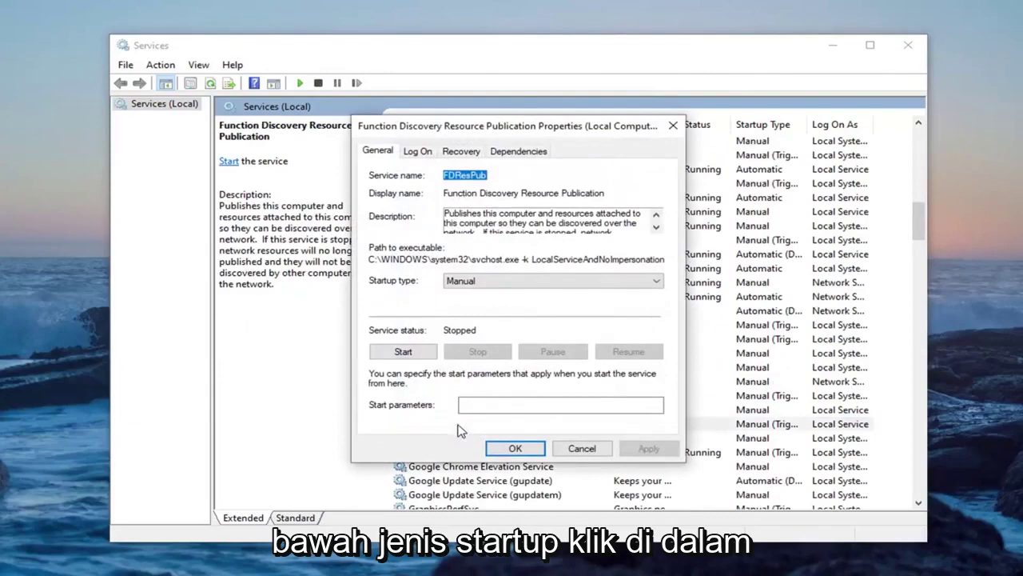
click(483, 285)
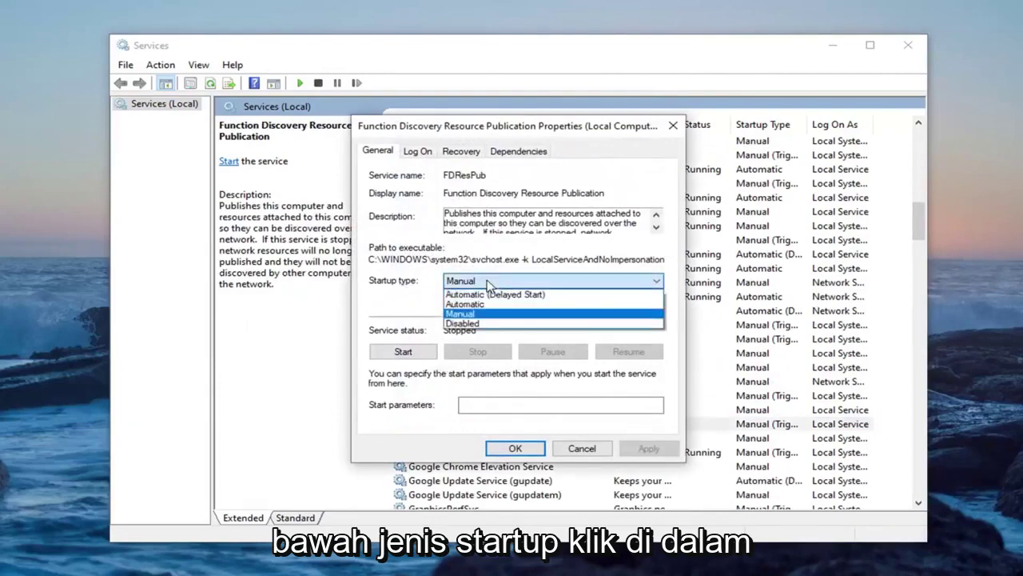
click(468, 307)
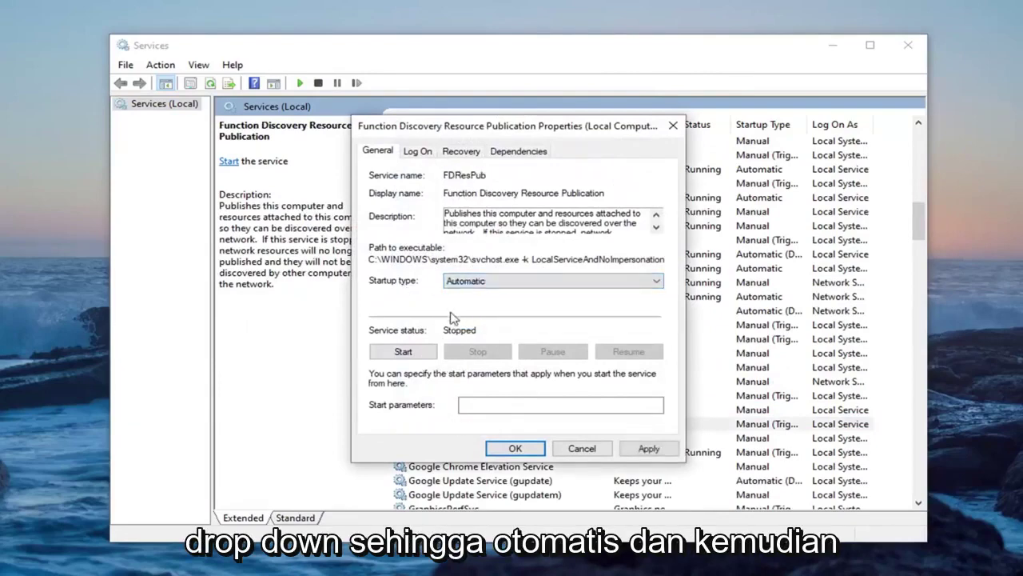
click(401, 351)
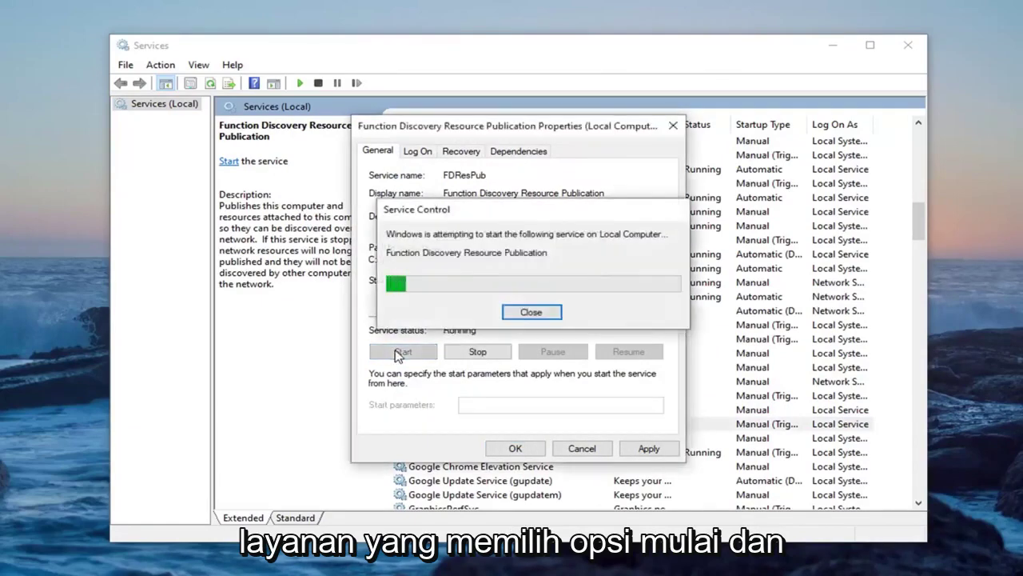
click(648, 449)
click(516, 448)
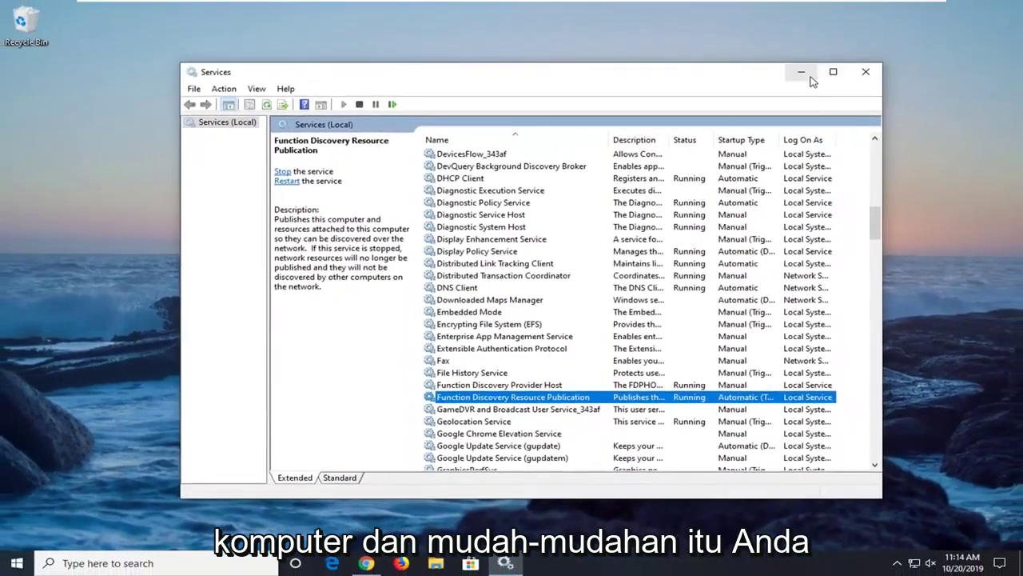
- Confirm Function Discovery Resource Publication logs on as Local Service, then close Services
click(806, 69)
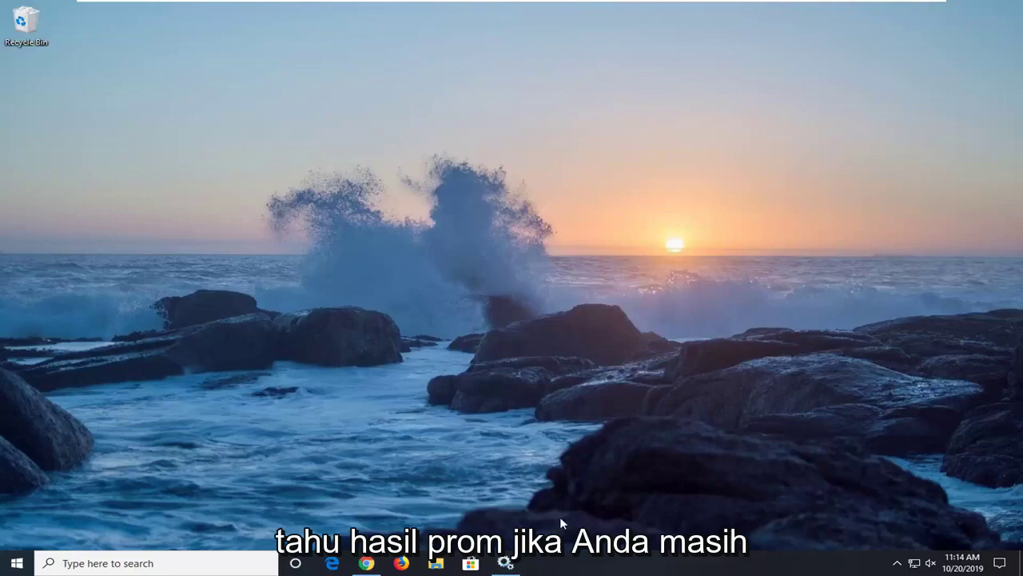
click(506, 563)
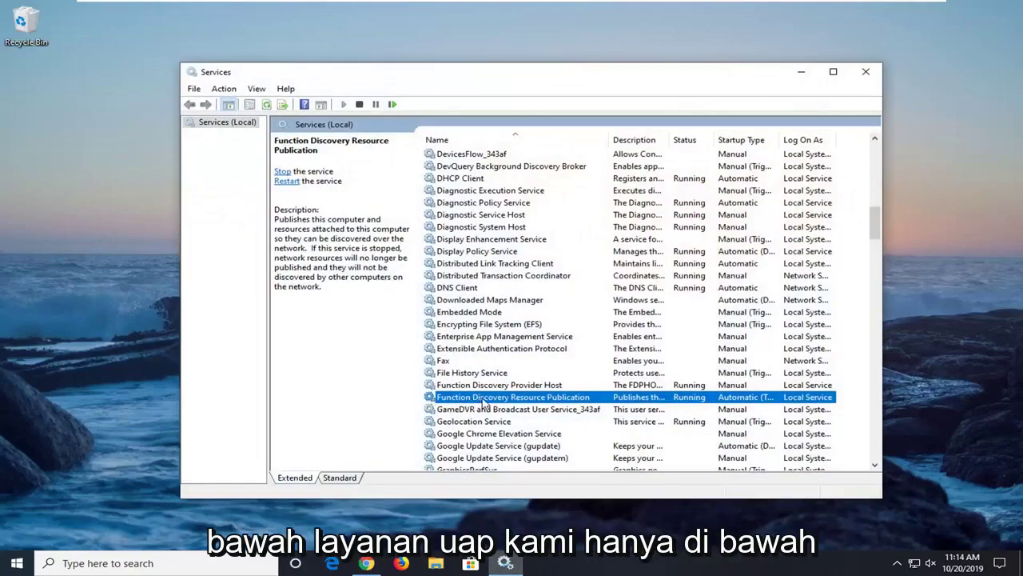
double_click(522, 397)
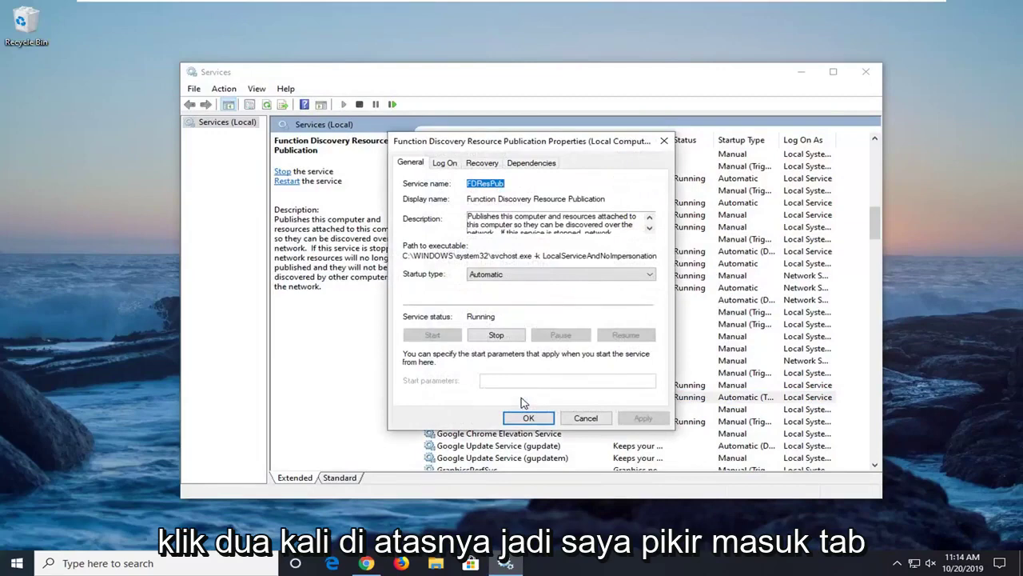
click(445, 163)
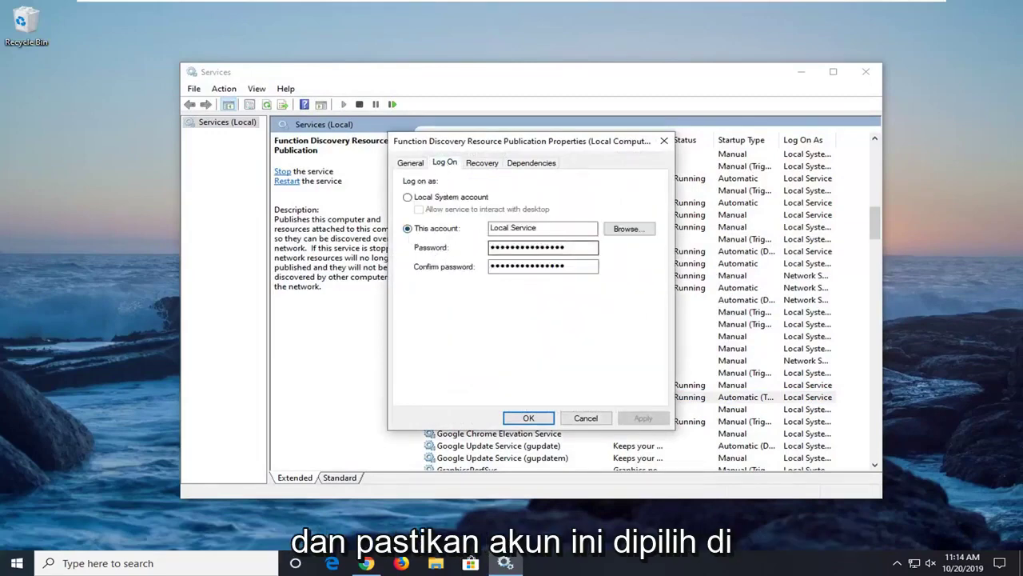
click(527, 417)
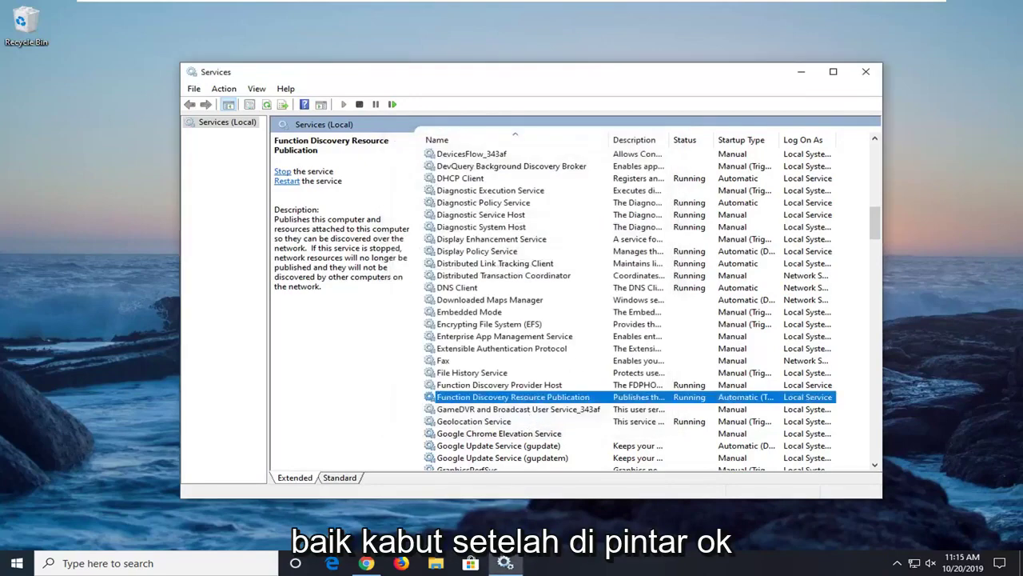
click(867, 73)
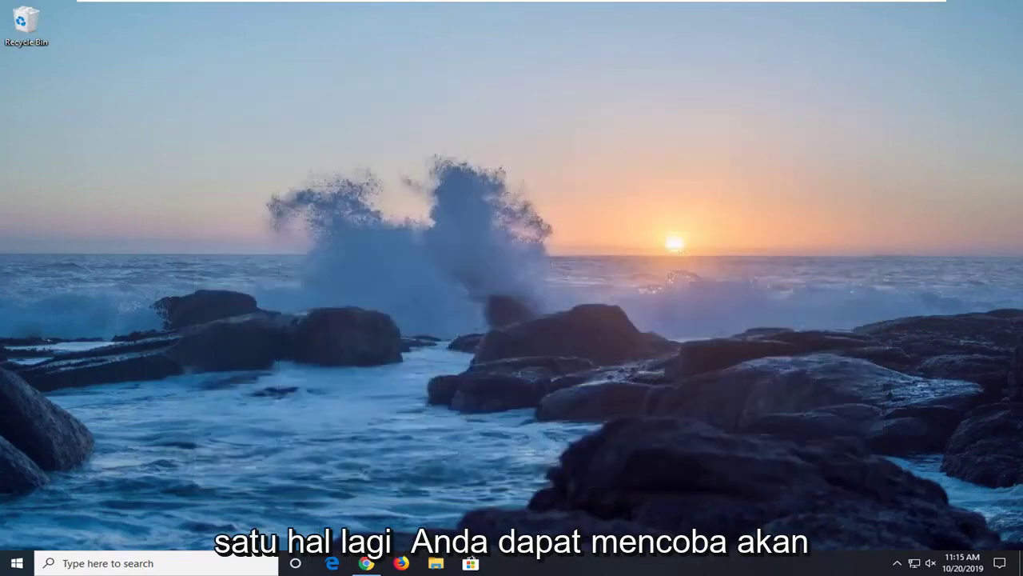
- Open Control Panel from a Start search and switch View by to Category
click(16, 563)
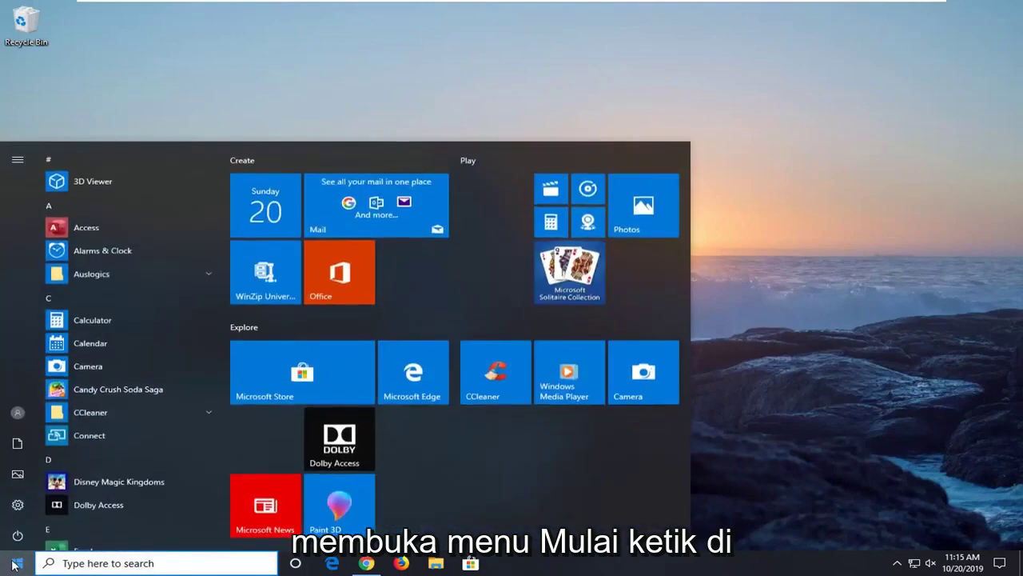
text(dontrol panel)
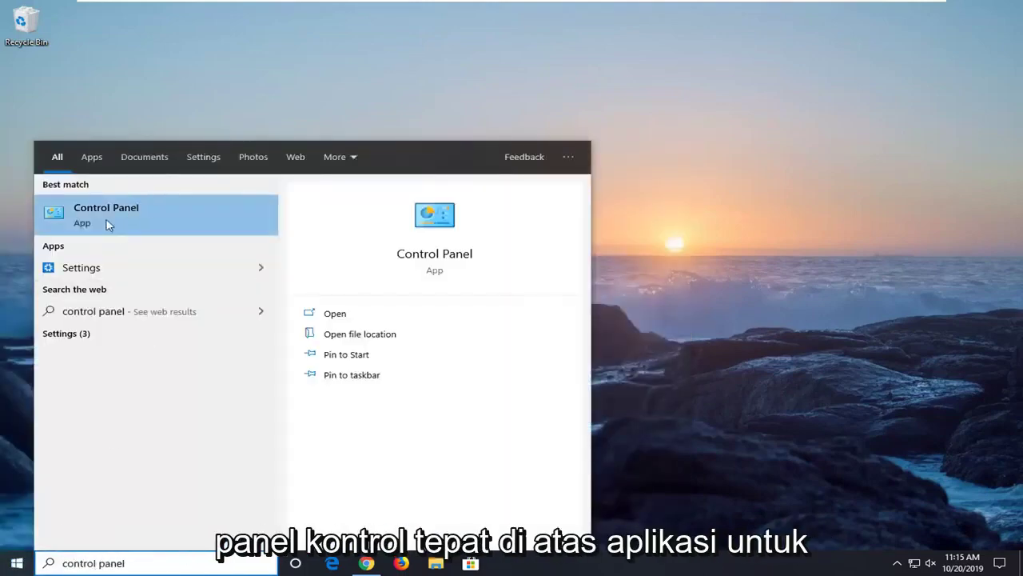
click(103, 222)
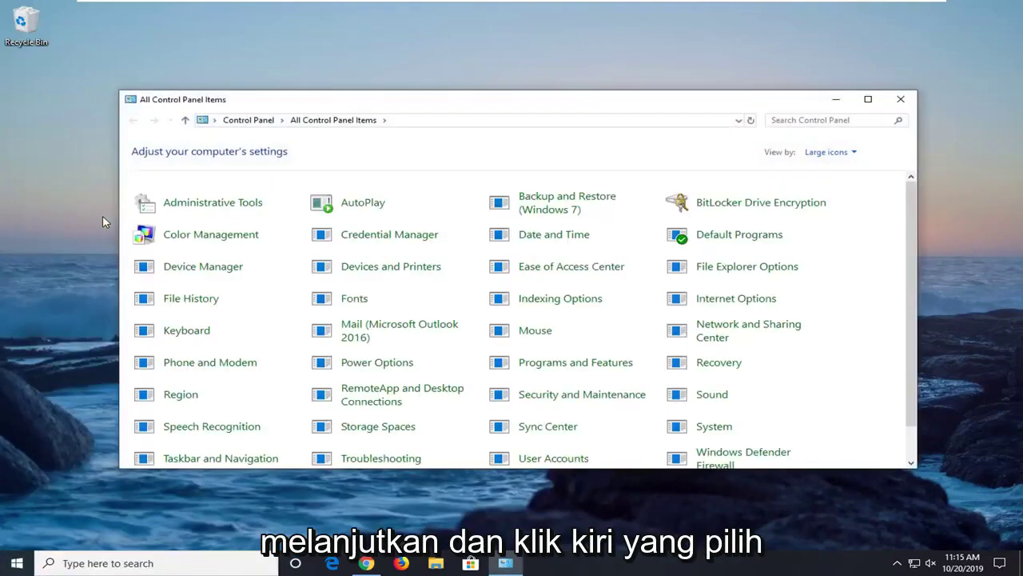
click(830, 154)
click(849, 163)
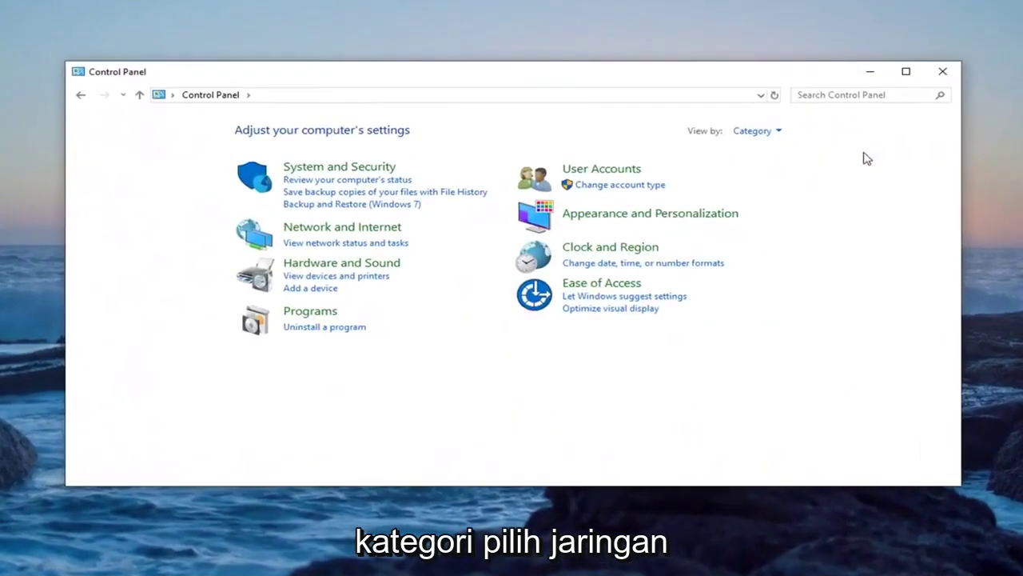
- Go through Network and Internet and Network and Sharing Center to the adapter list
click(355, 236)
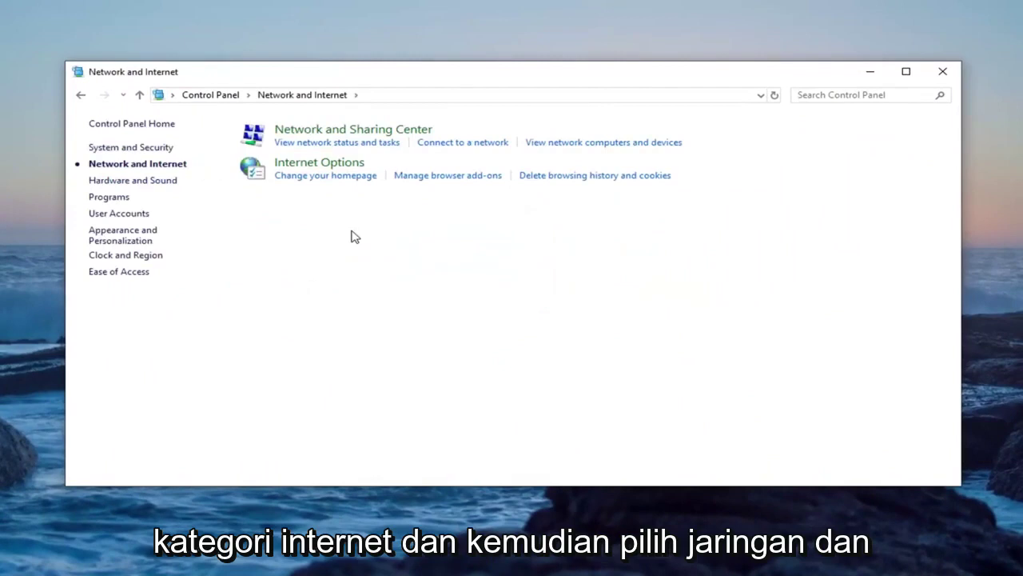
click(331, 129)
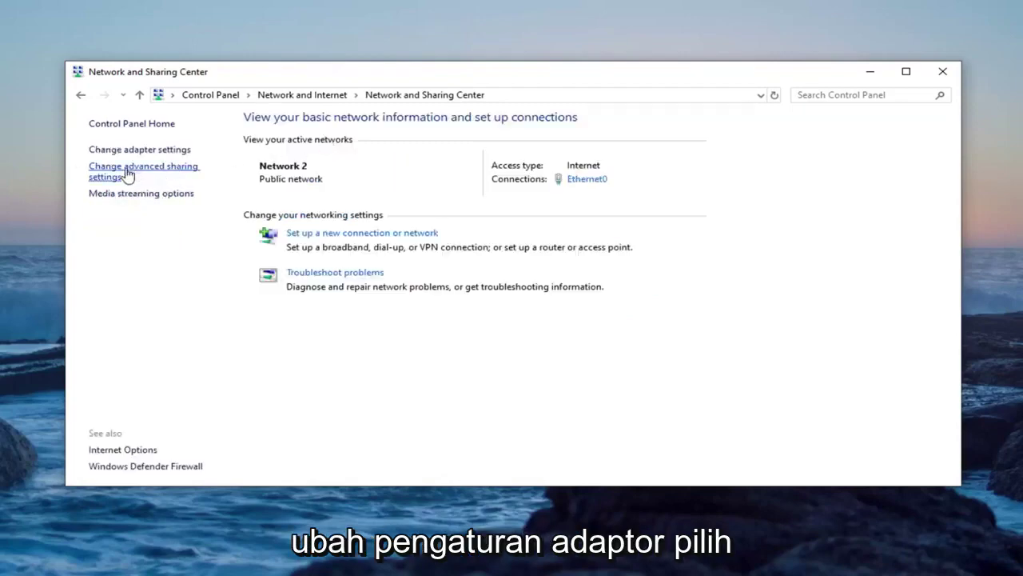
click(125, 152)
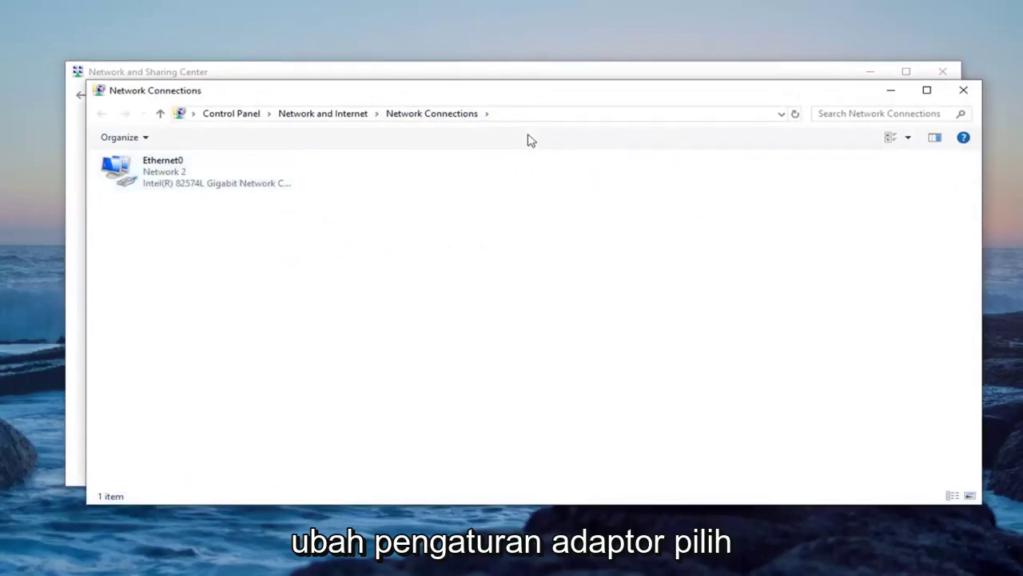
- Uncheck Internet Protocol Version 6 (TCP/IPv6) in Ethernet0's properties and confirm with OK
click(152, 181)
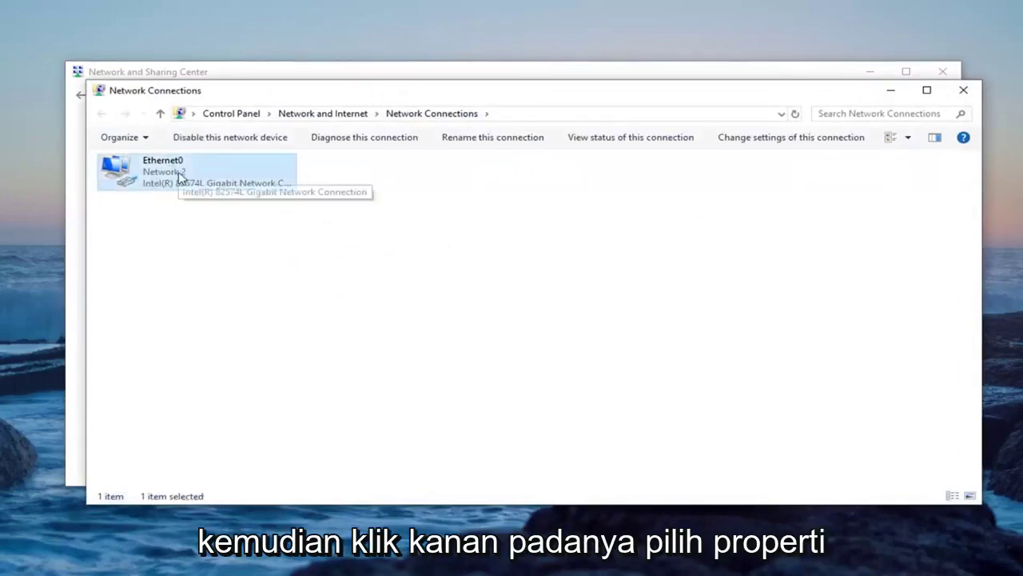
right_click(176, 174)
click(218, 310)
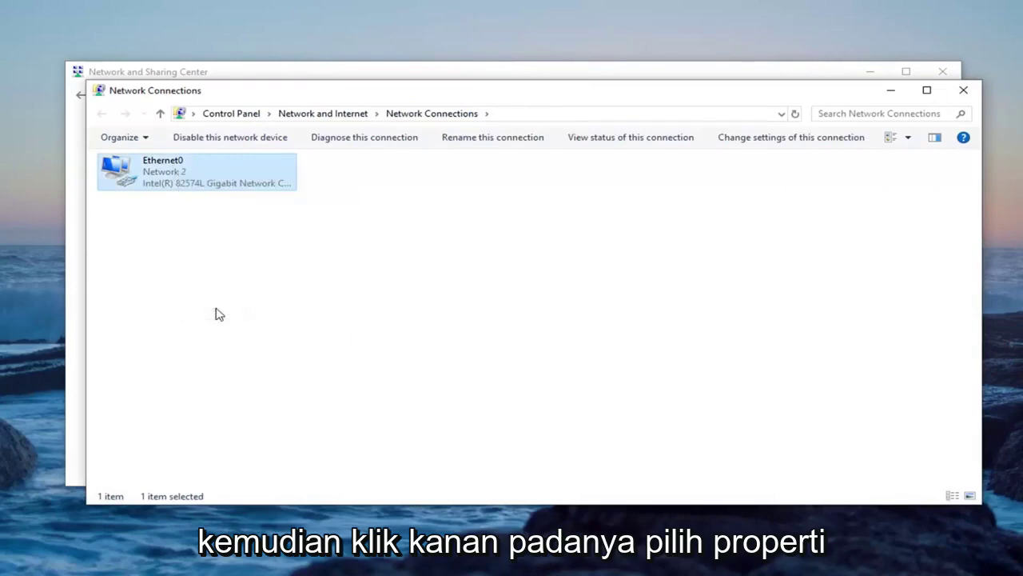
drag(288, 147, 564, 102)
click(477, 295)
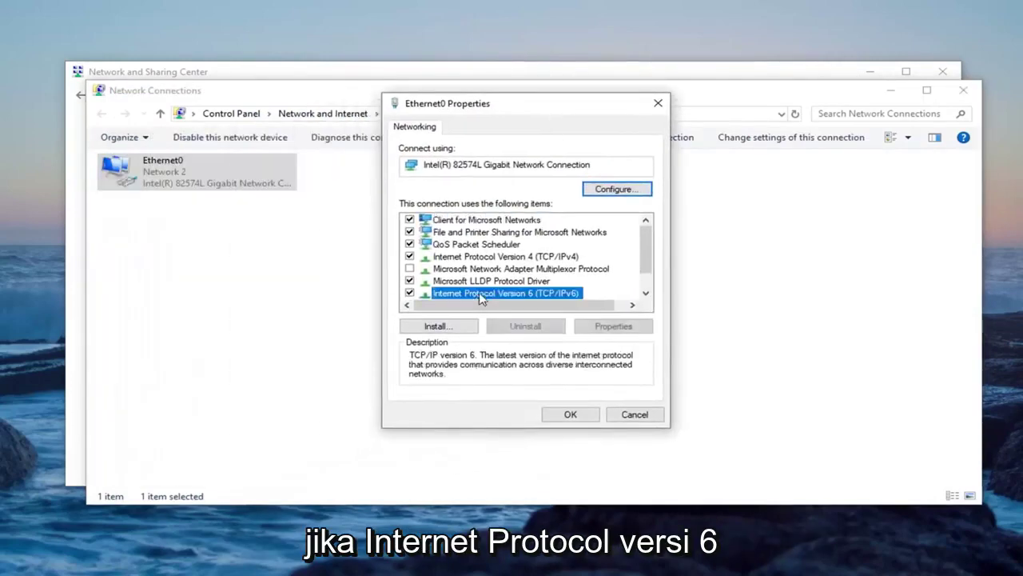
scroll(479, 297, down, 1)
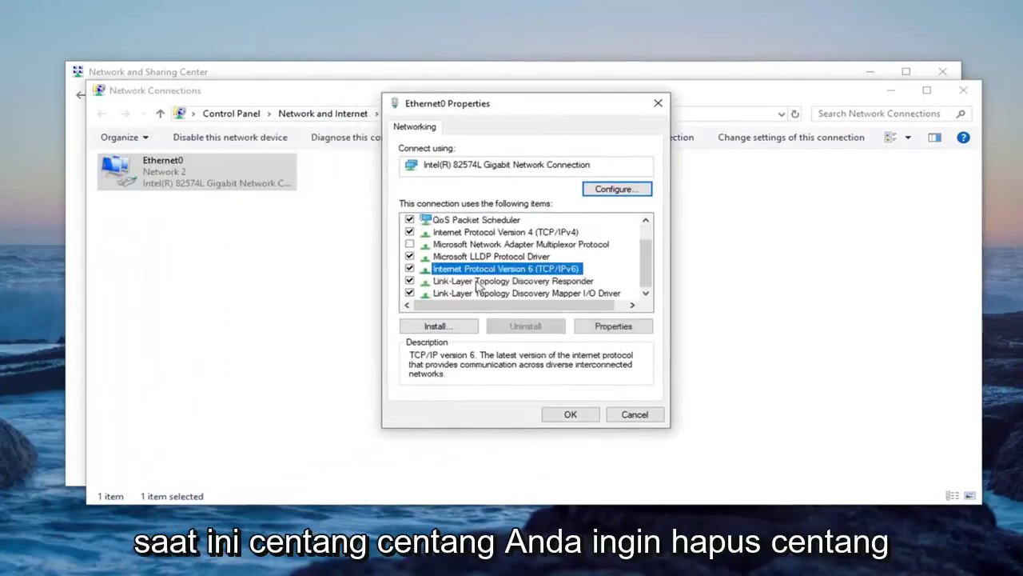
click(410, 270)
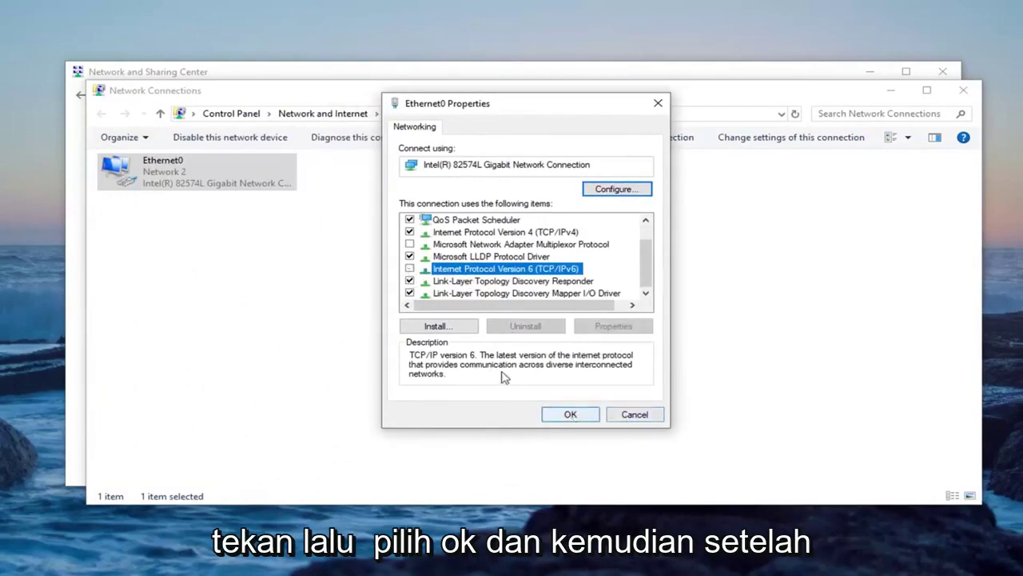
click(565, 415)
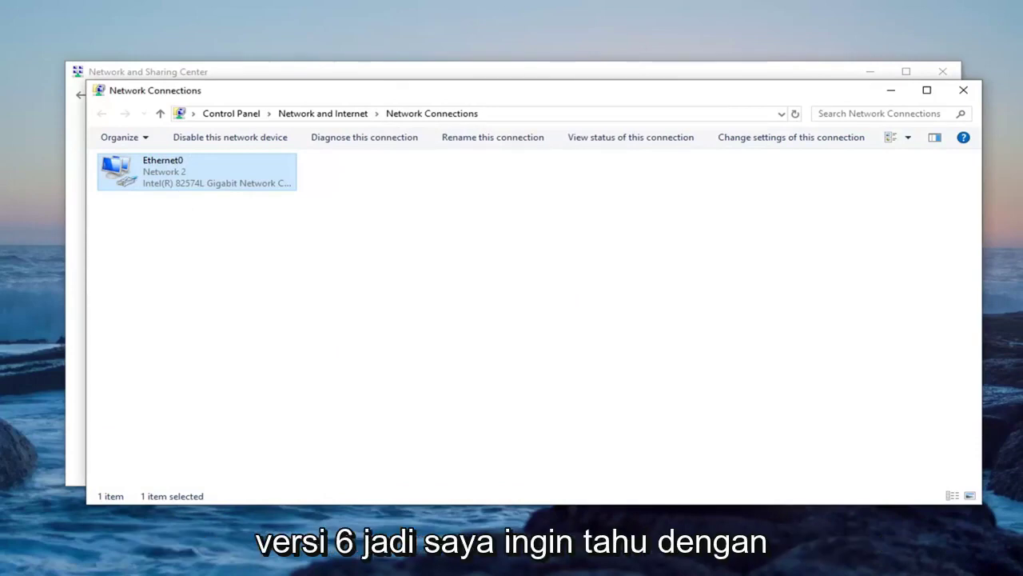
- Close the network windows, open Windows Features via 'windows feature', and select SMB 1.0/CIFS File Sharing Support
click(963, 89)
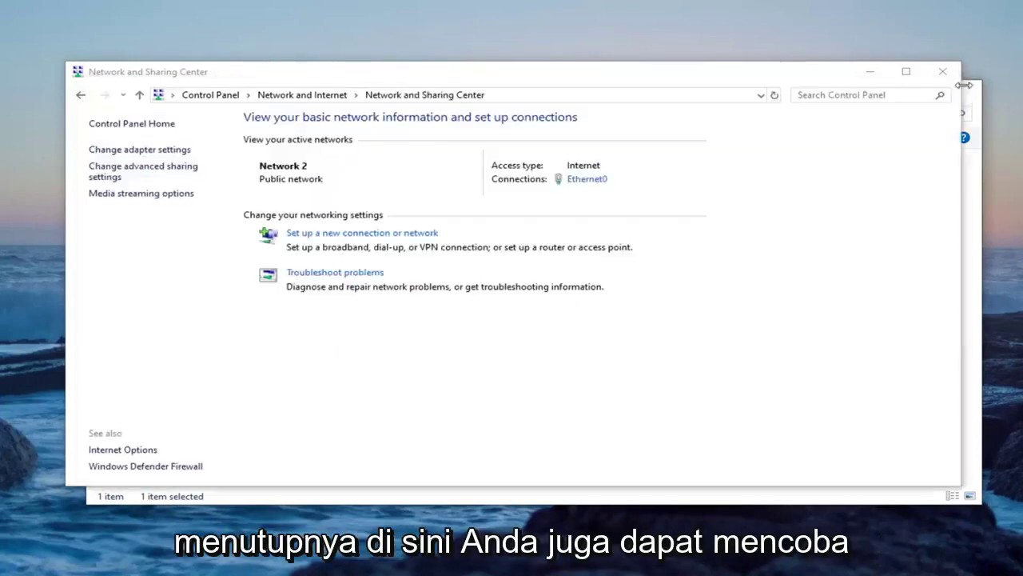
click(942, 71)
key(super)
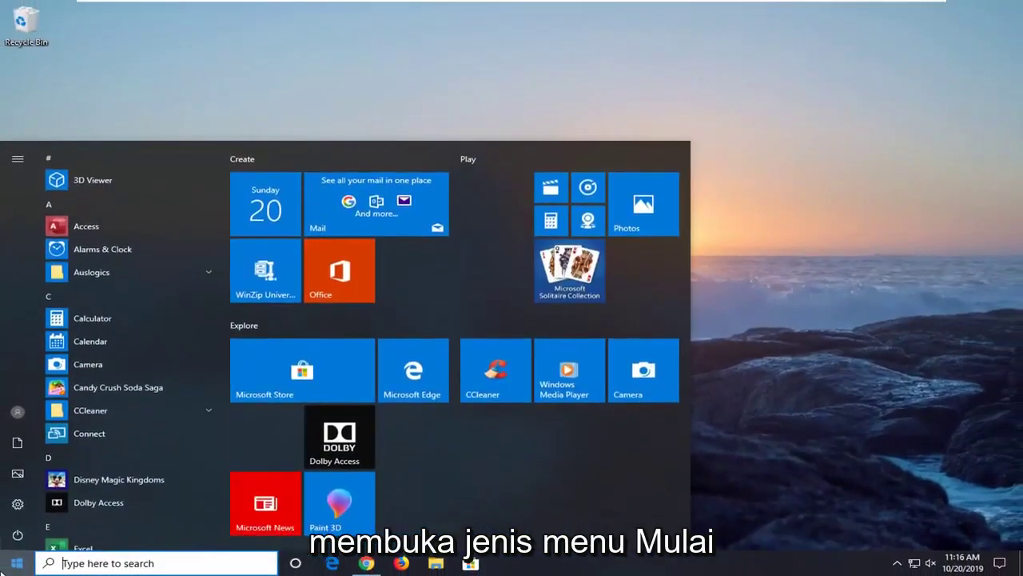
text(windows feature)
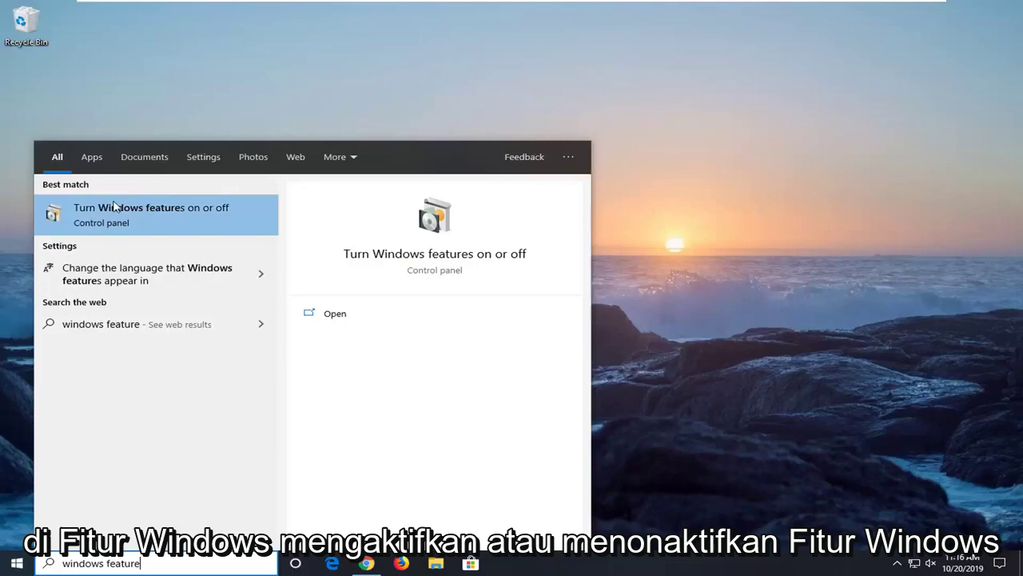
click(122, 214)
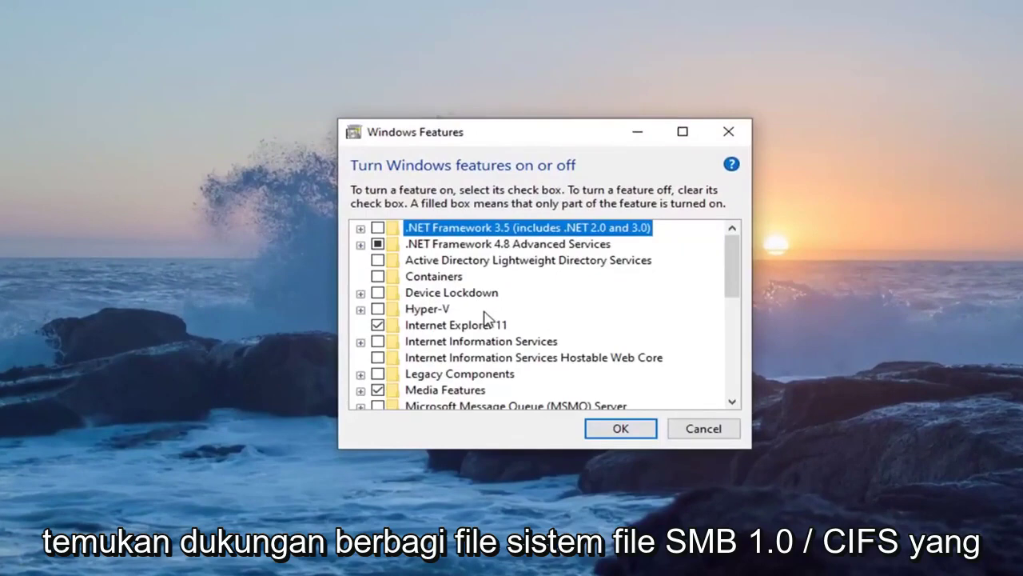
scroll(488, 316, down, 3)
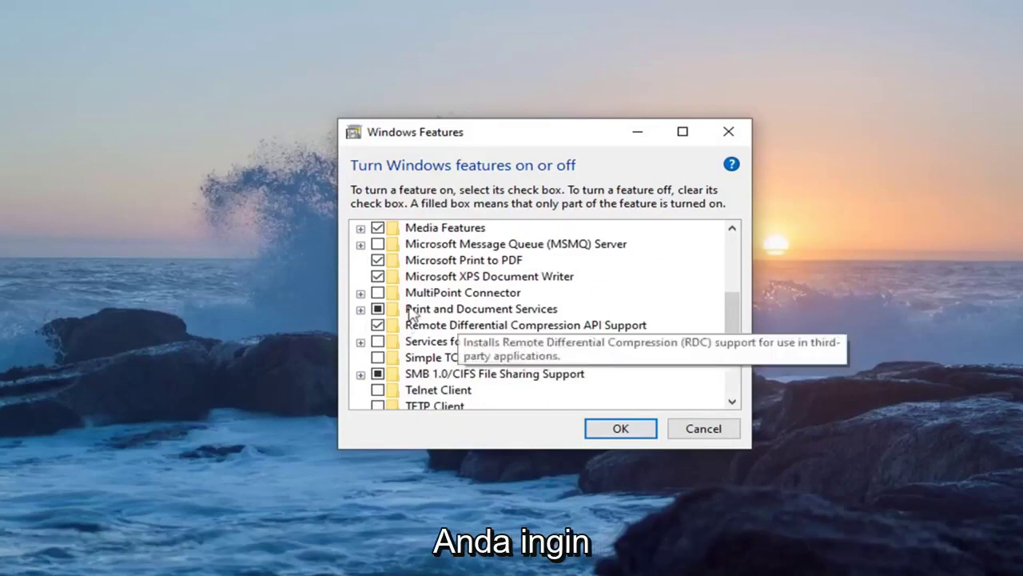
click(383, 382)
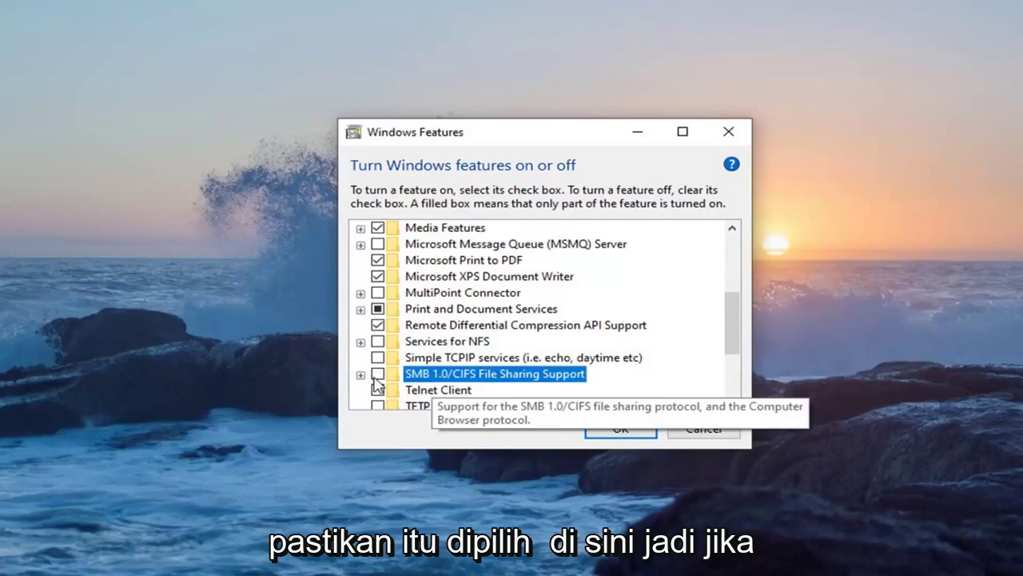